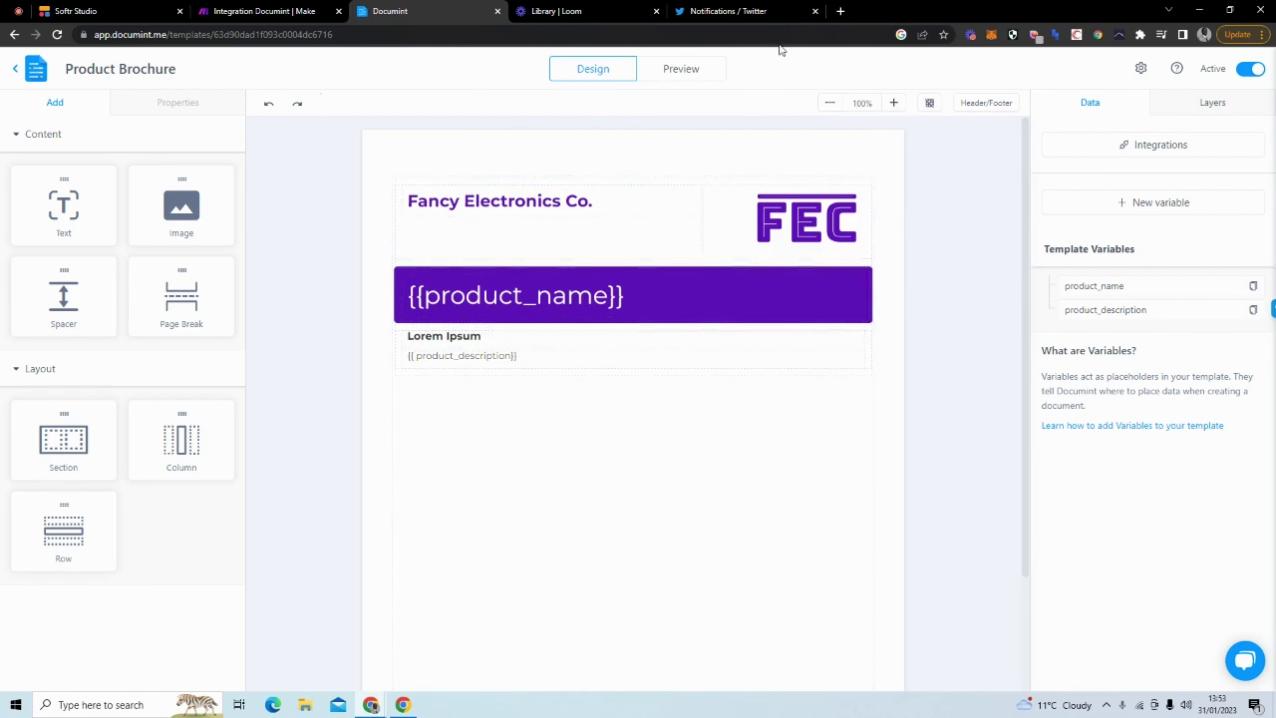
Open documint.me in a new tab beside the editor tab and scroll through its homepage
left_click(841, 11)
type("docu")
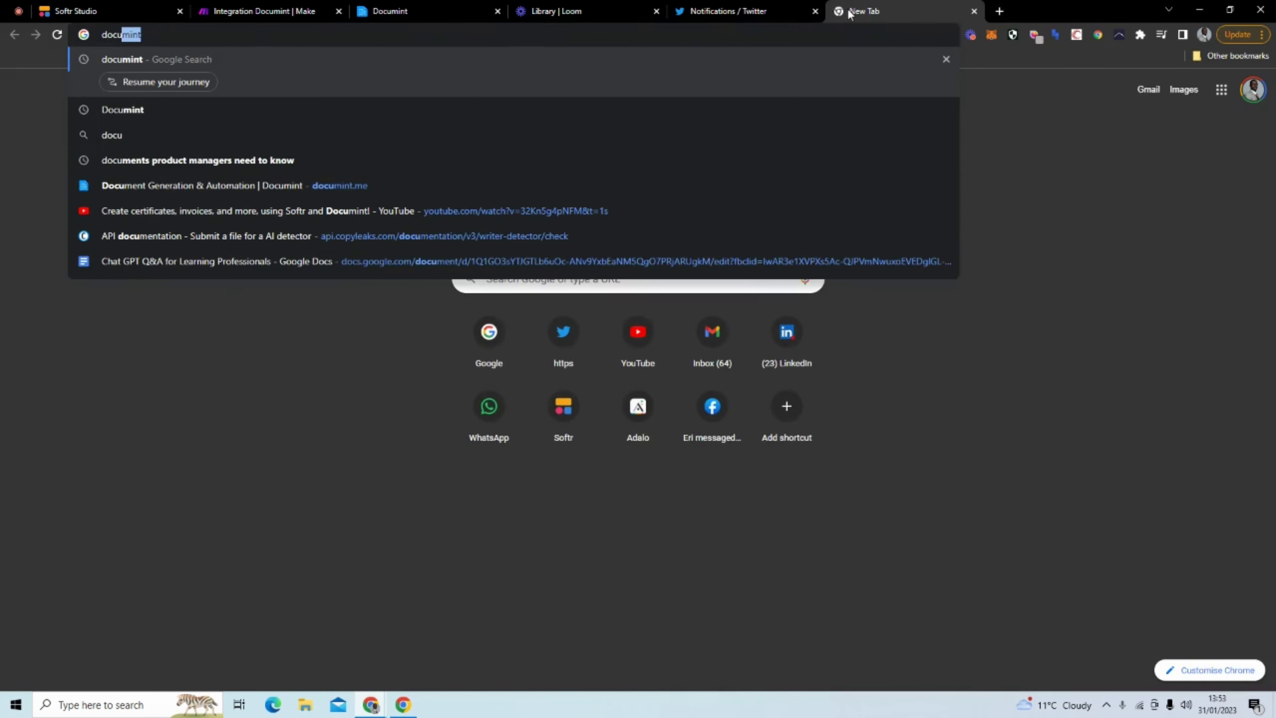
left_click(372, 184)
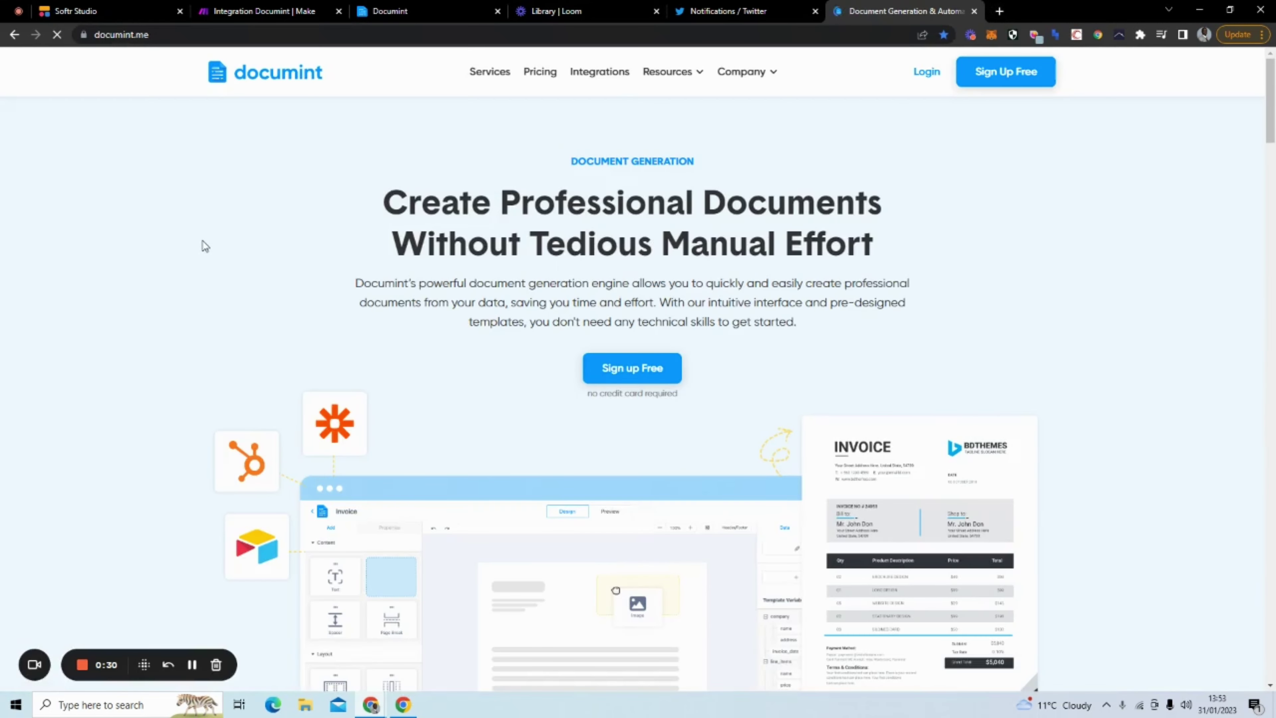
left_click_drag(861, 17, 542, 34)
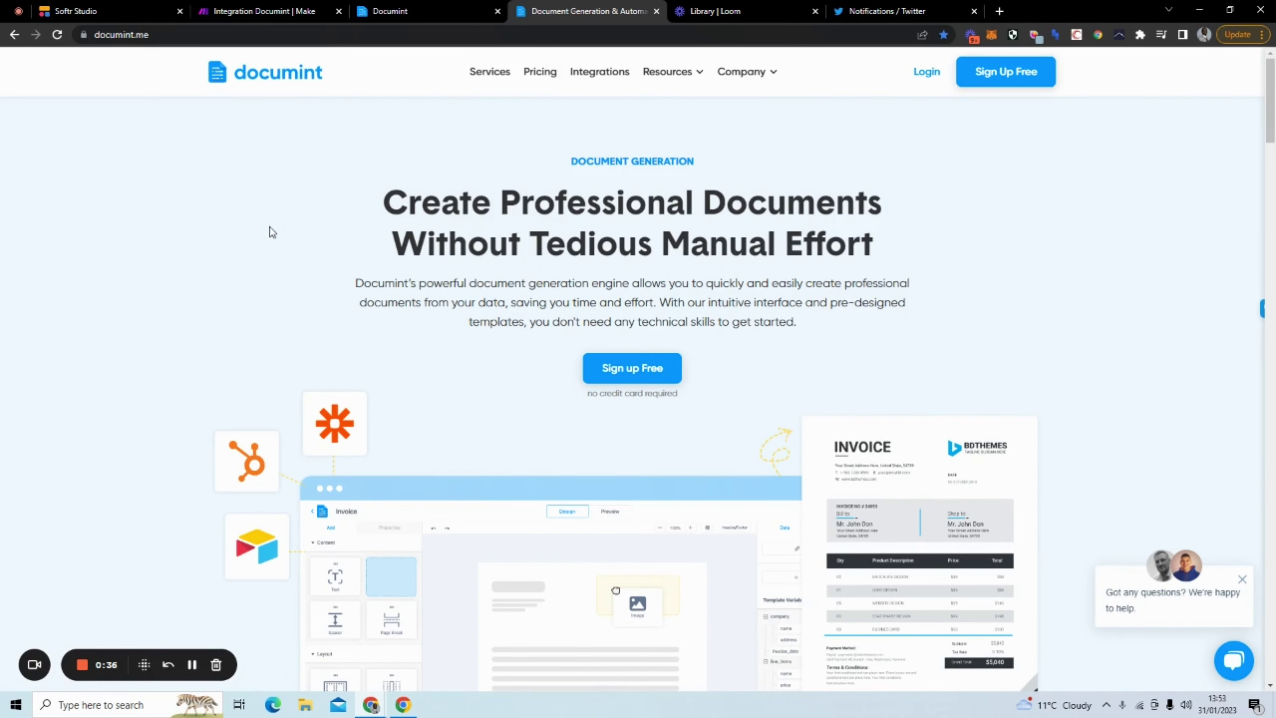
scroll(286, 231, "down", 2)
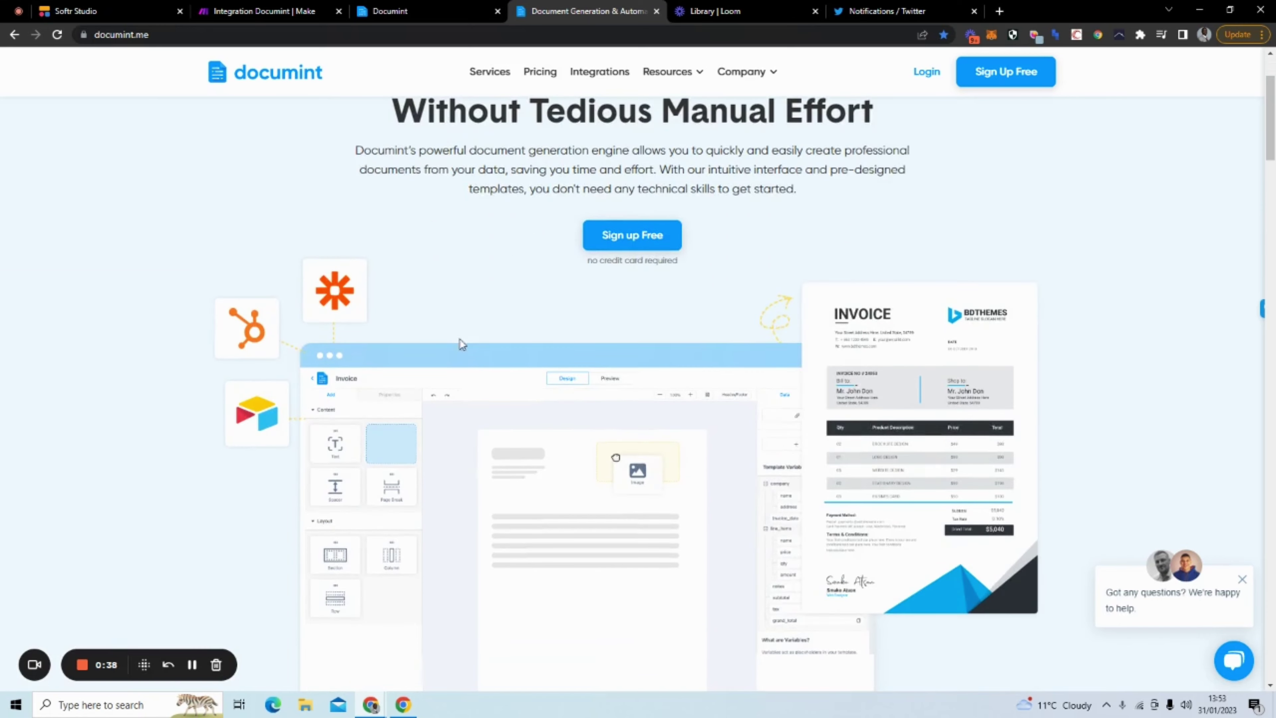
scroll(886, 305, "down", 5)
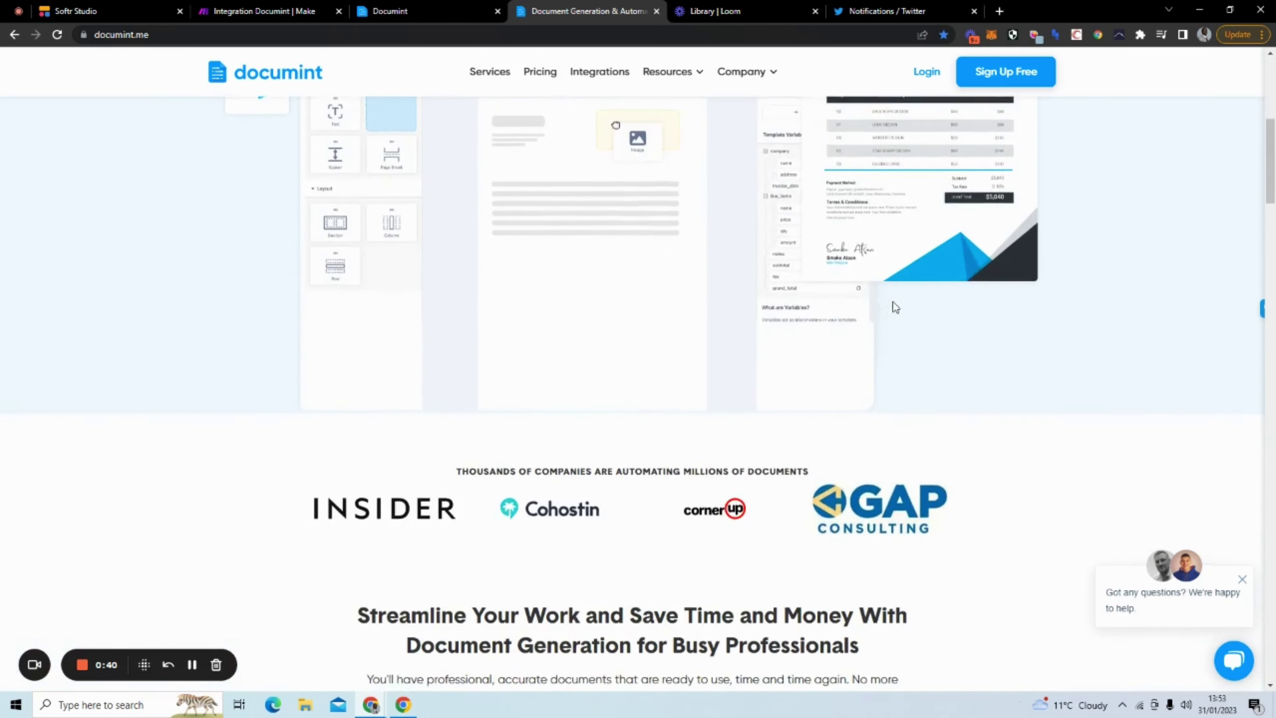
scroll(894, 301, "up", 5)
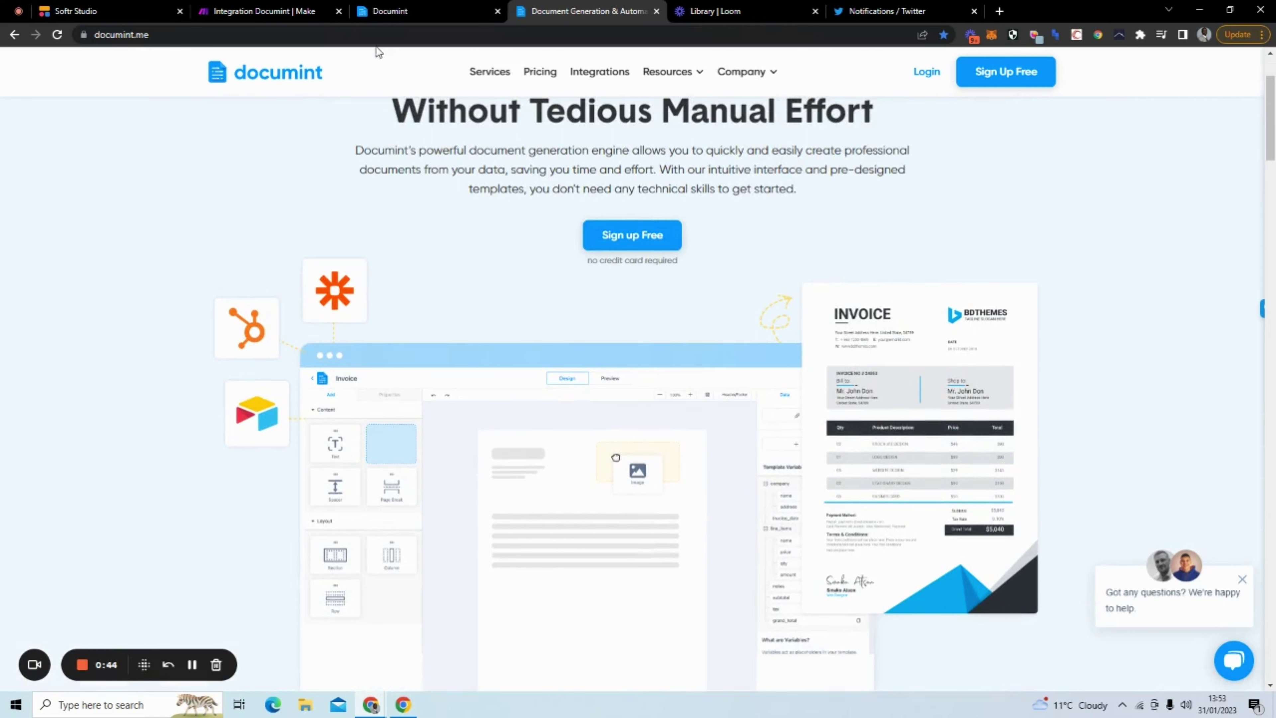
Return to the Documint Product Brochure template editor
left_click(391, 19)
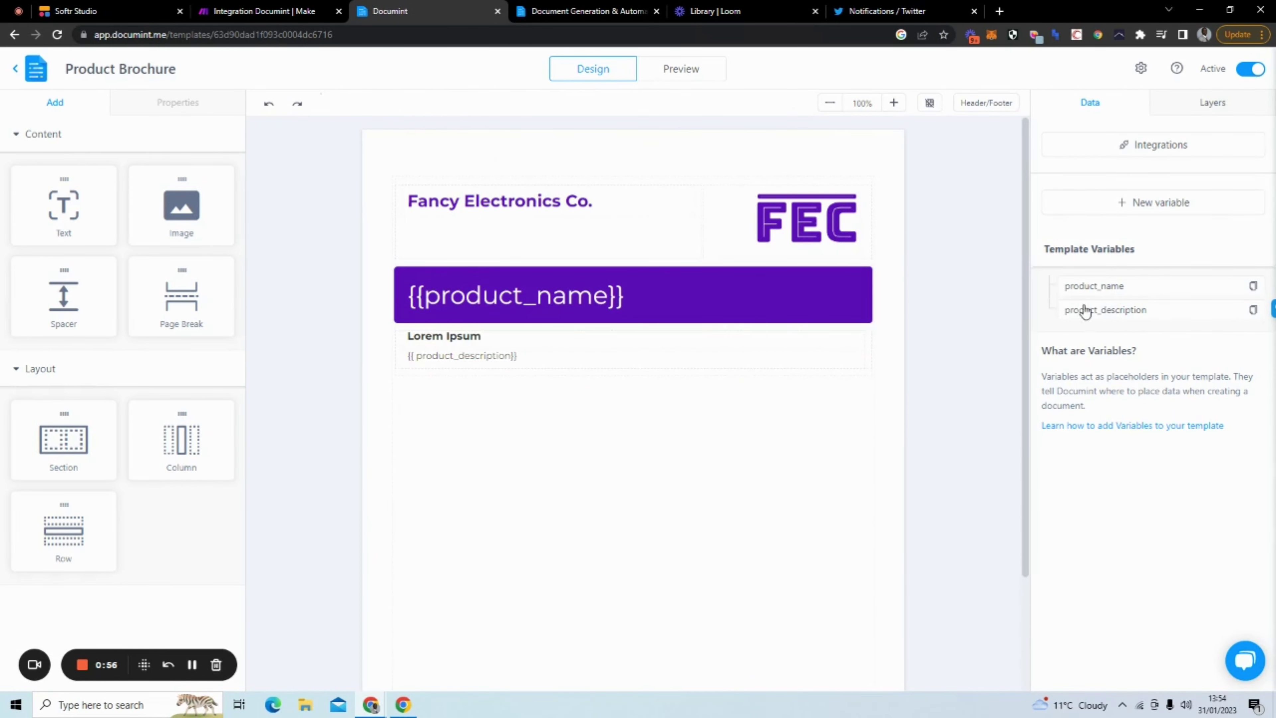
Scroll through the Softr Product Report Generator page and its Email, Product Name and Description form
left_click(120, 12)
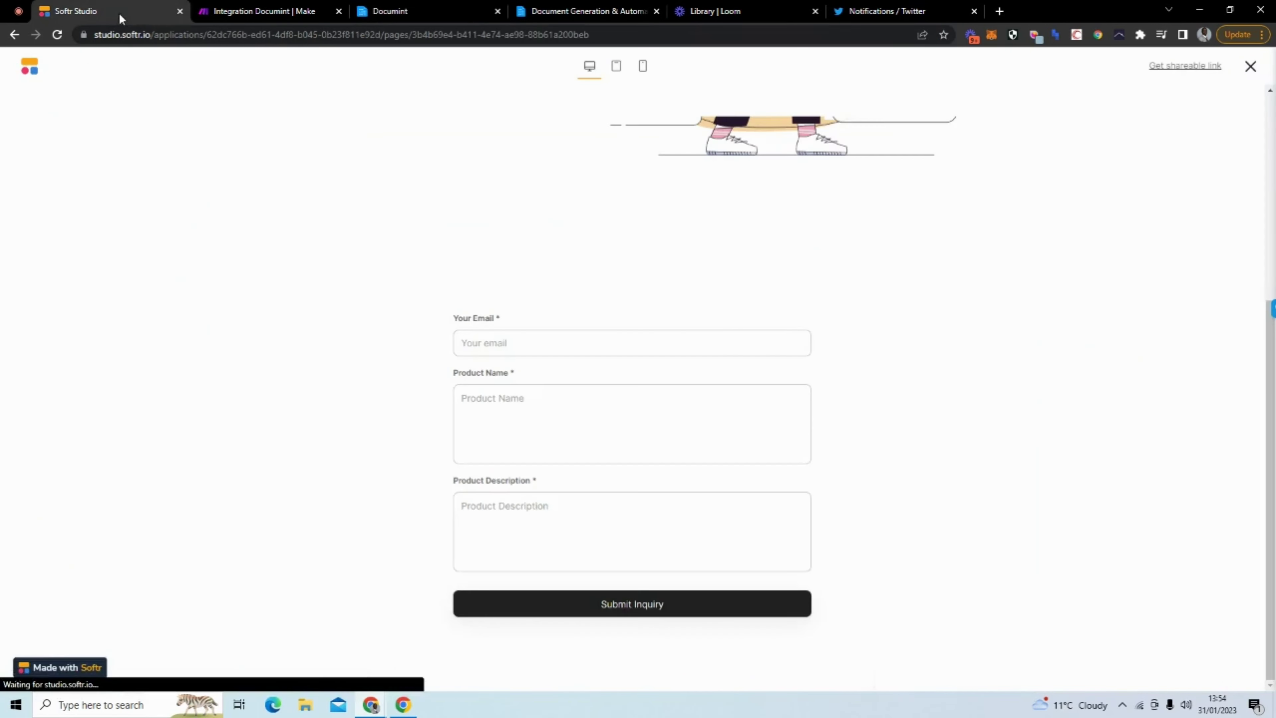
scroll(473, 421, "up", 5)
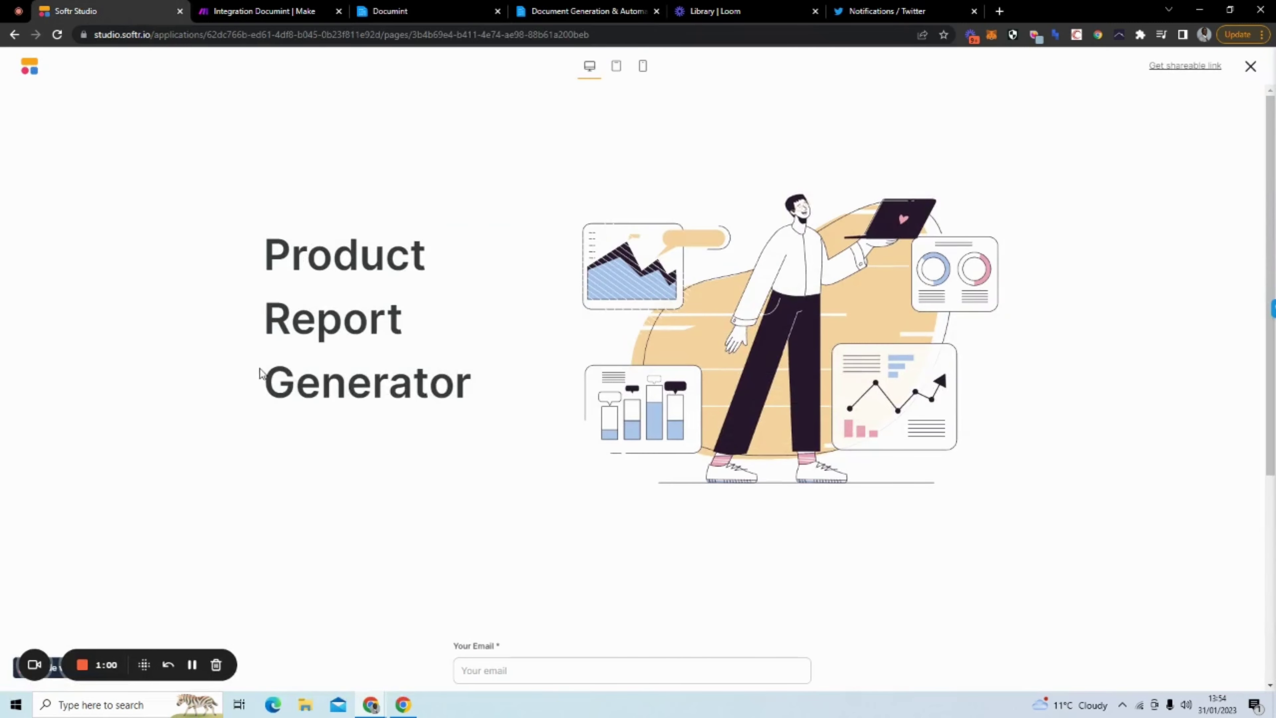
scroll(260, 374, "down", 6)
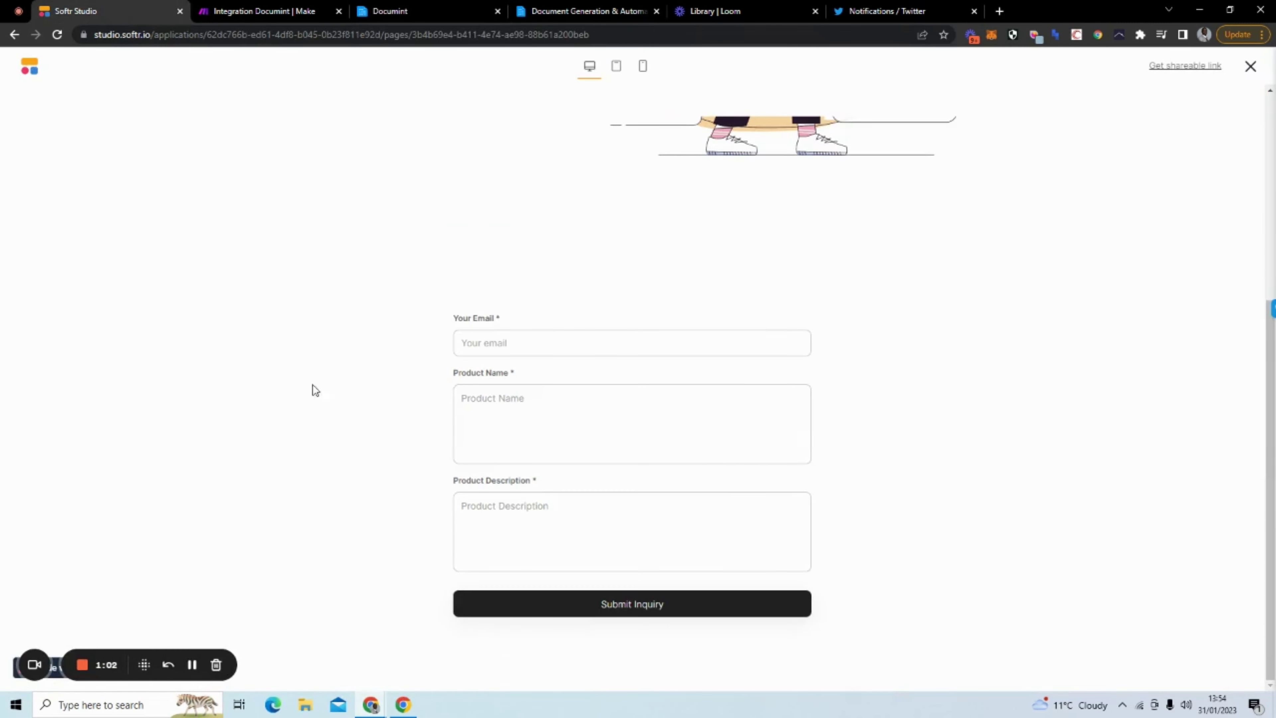
scroll(444, 333, "up", 5)
scroll(371, 322, "up", 1)
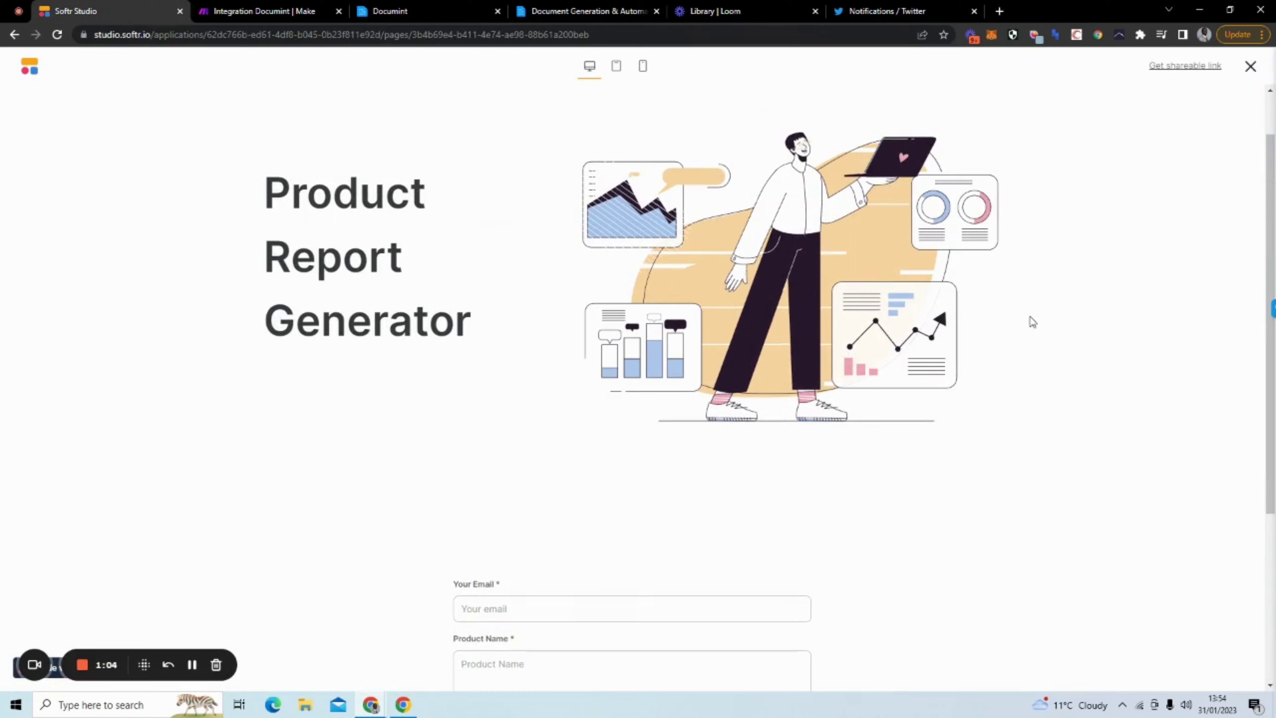
scroll(1033, 322, "up", 1)
scroll(337, 352, "down", 5)
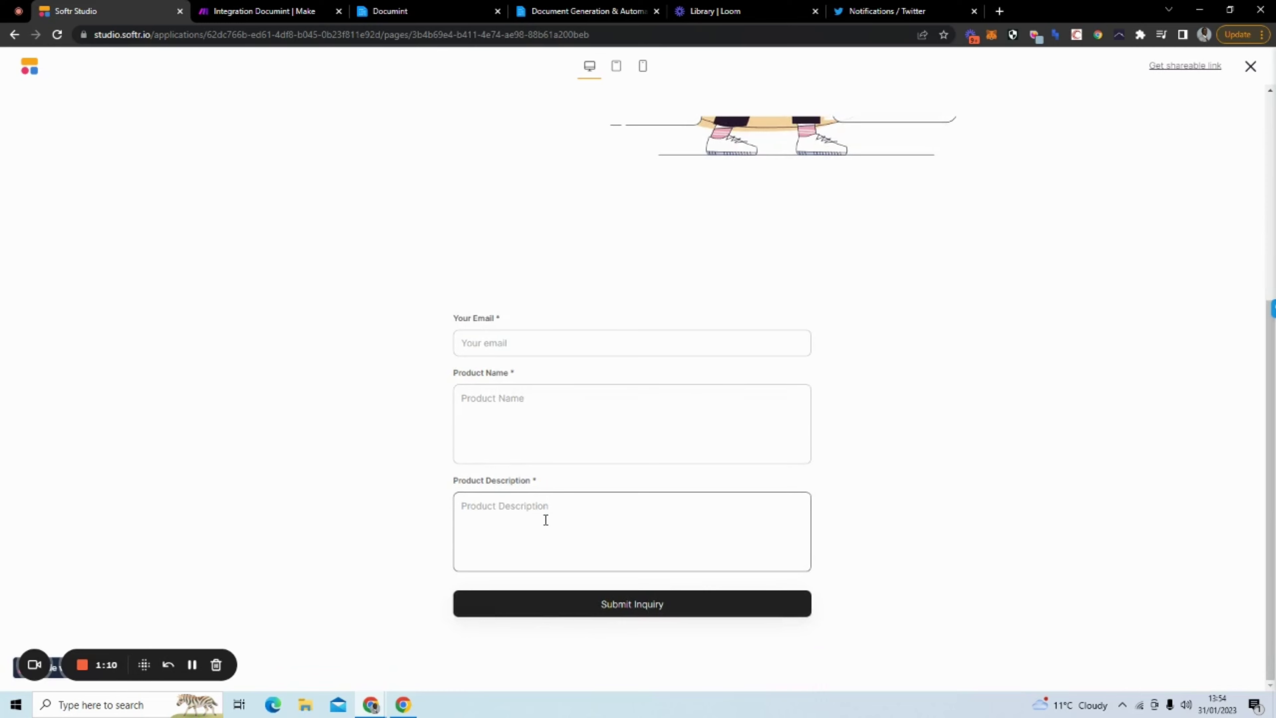
Move from the Product Brochure template to the Make Integration Documint scenario
left_click(415, 15)
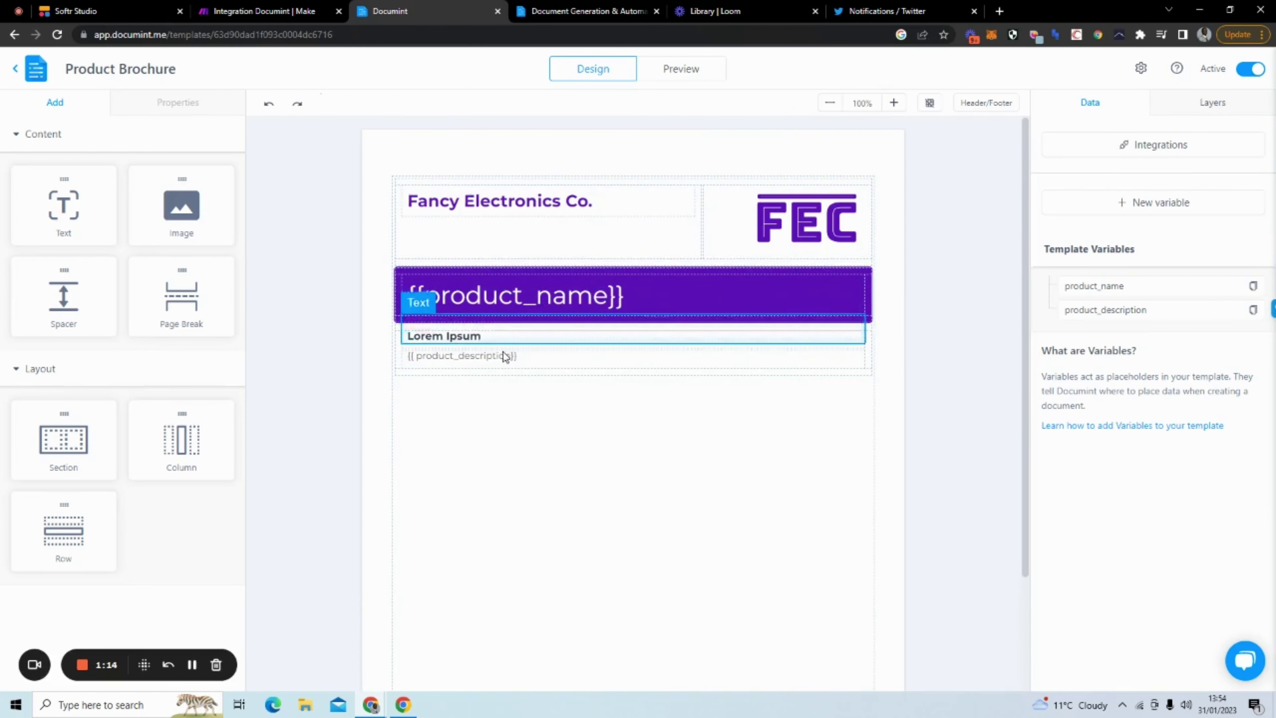
left_click(289, 15)
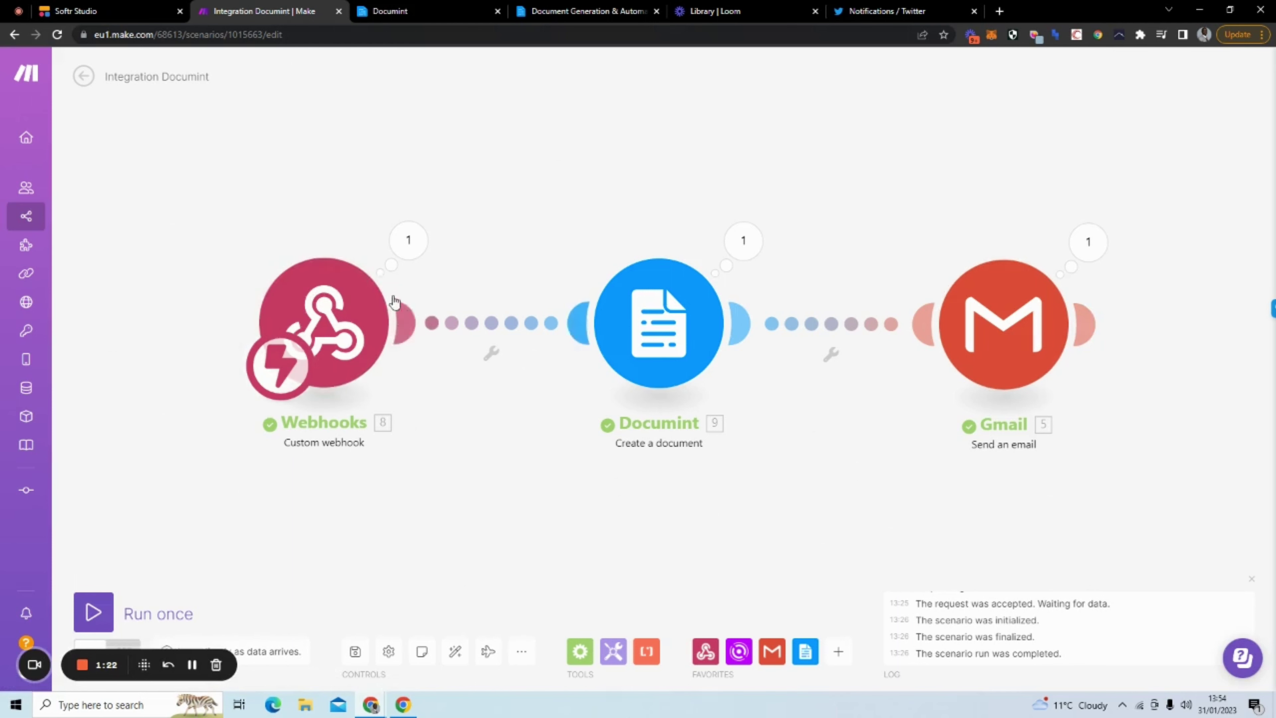
Check the Documint module's product_name and product_description mappings against the Softr form, then close the module
left_click(130, 14)
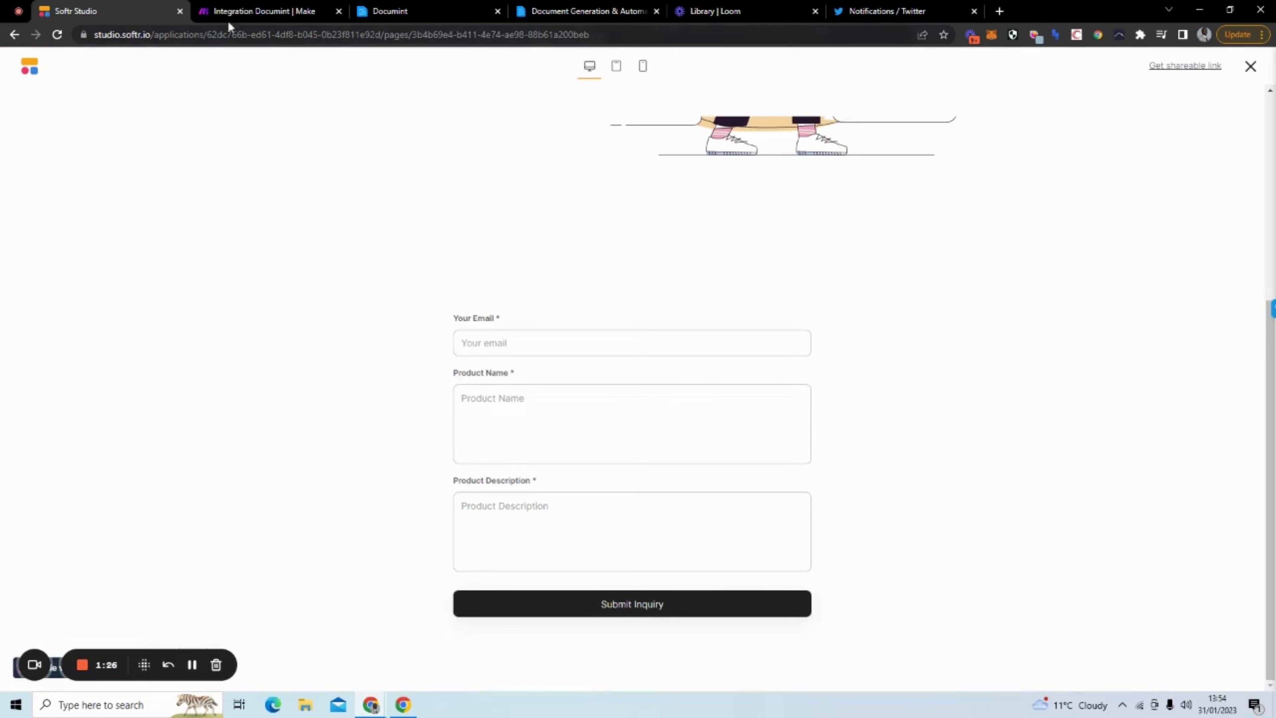
left_click(262, 11)
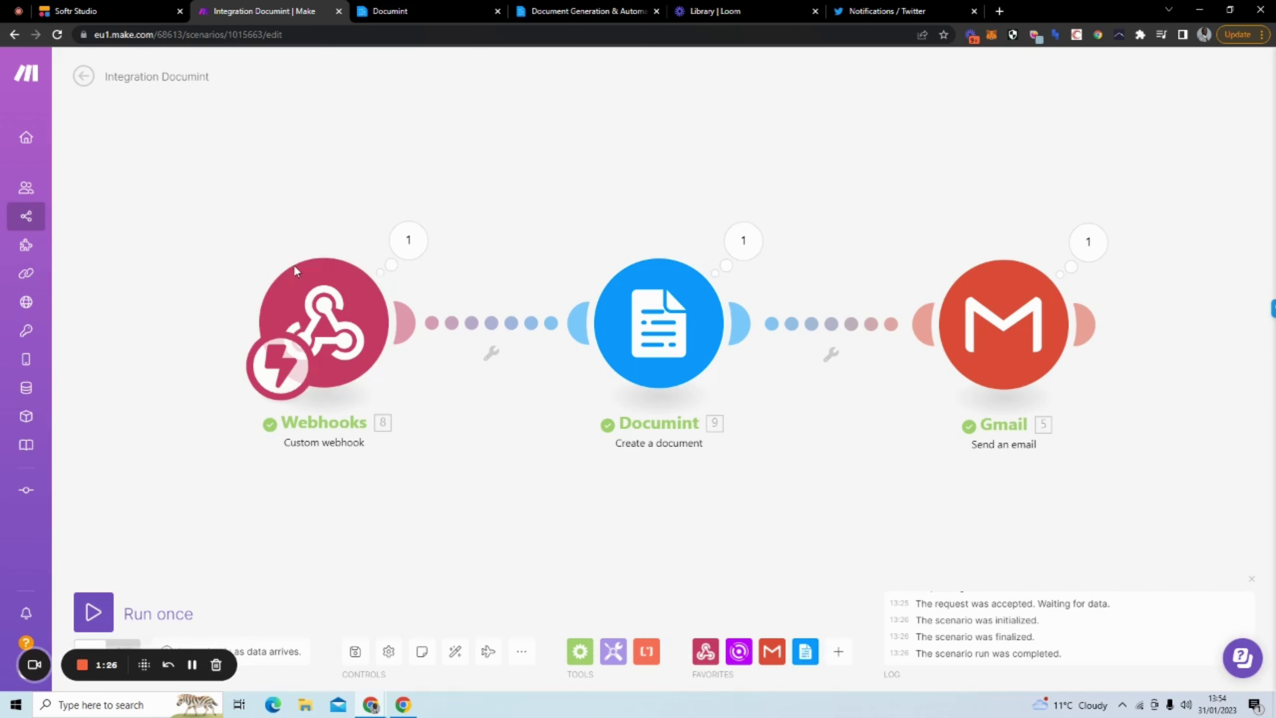
left_click(659, 333)
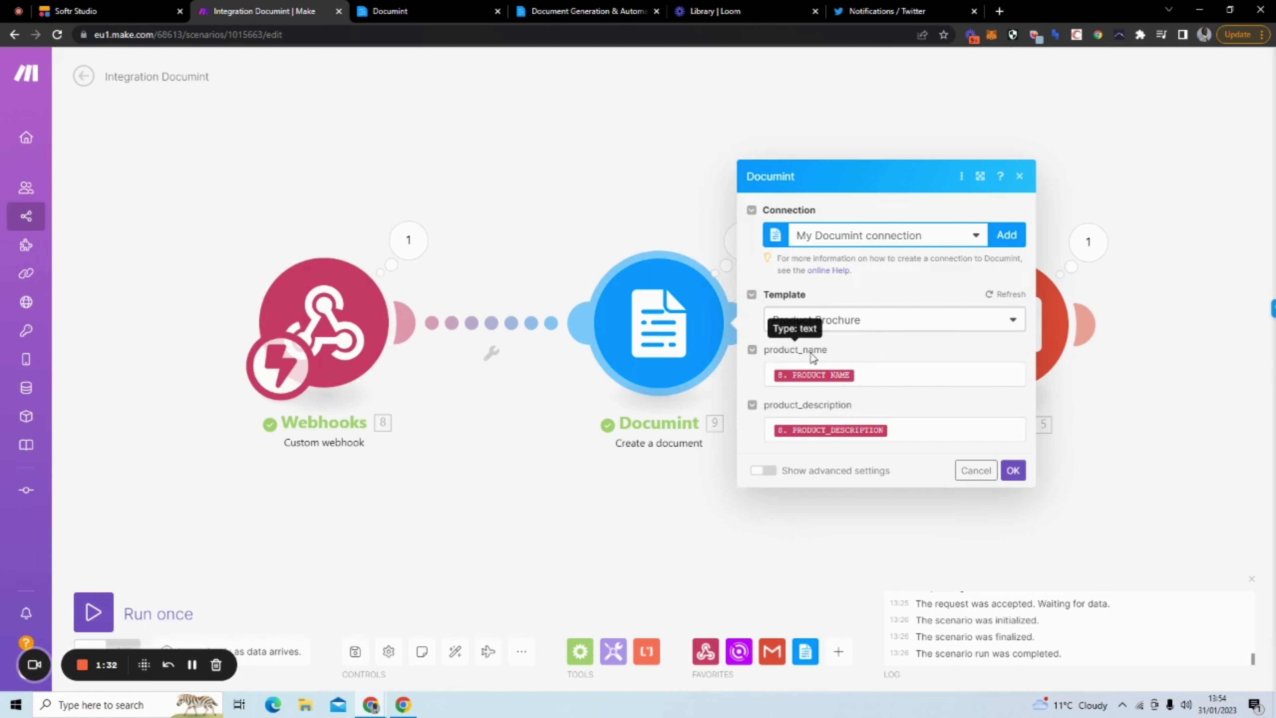
left_click(135, 15)
left_click(492, 447)
left_click(497, 510)
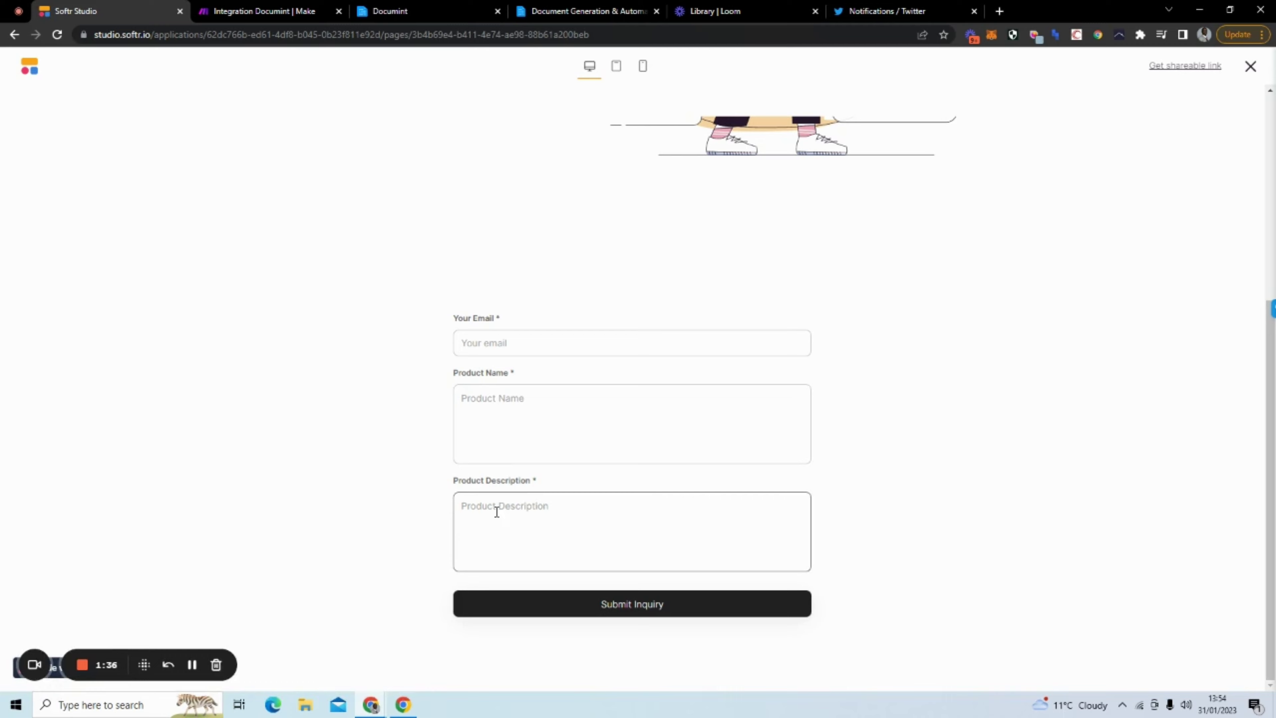
left_click(427, 12)
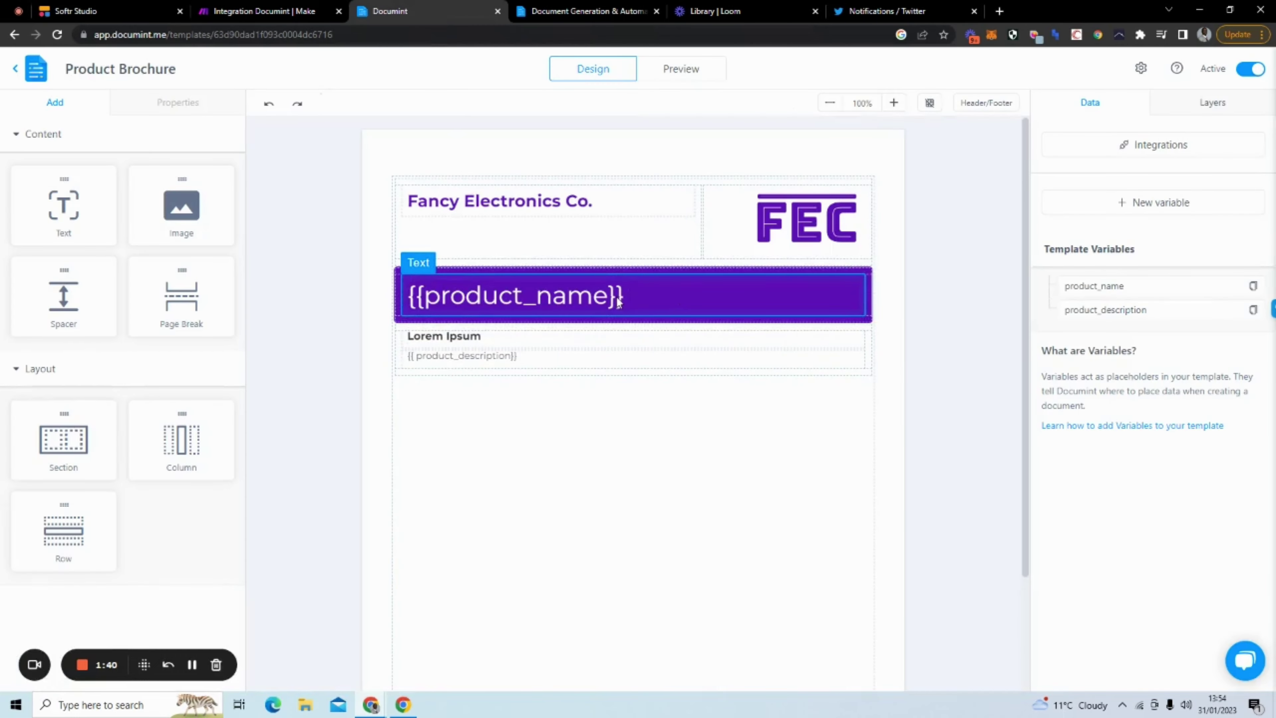
left_click(261, 10)
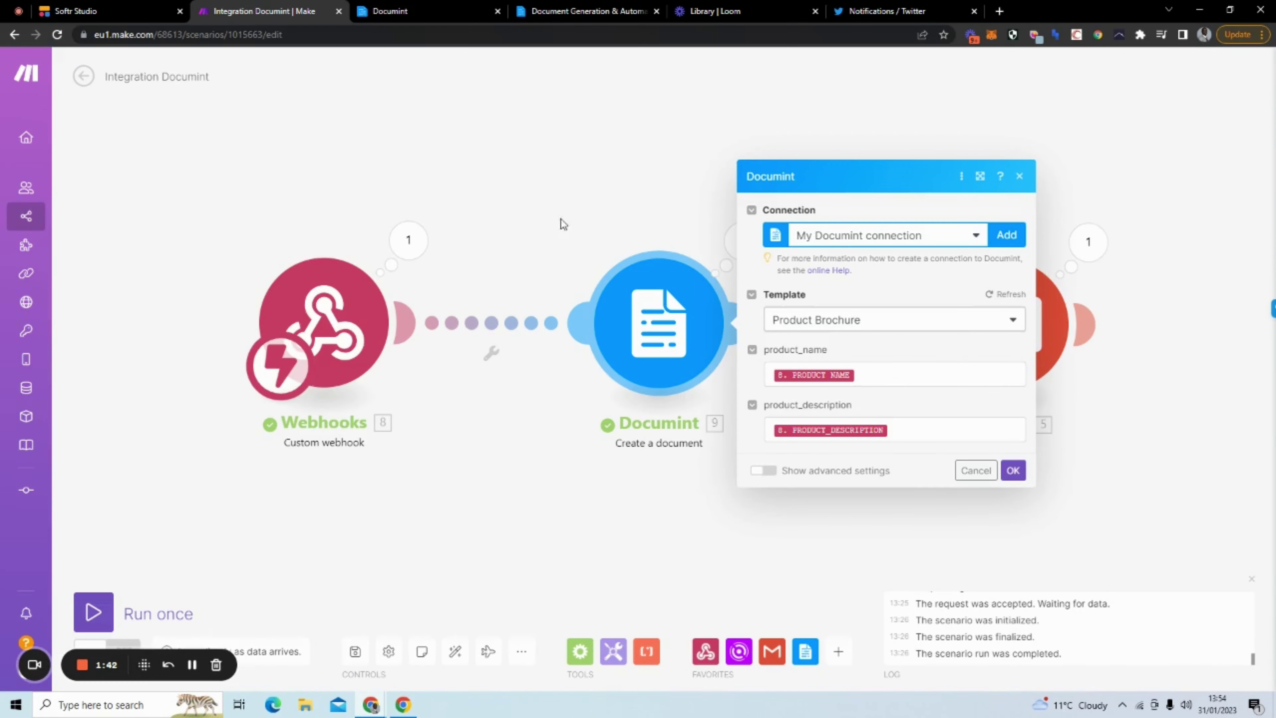
left_click(567, 182)
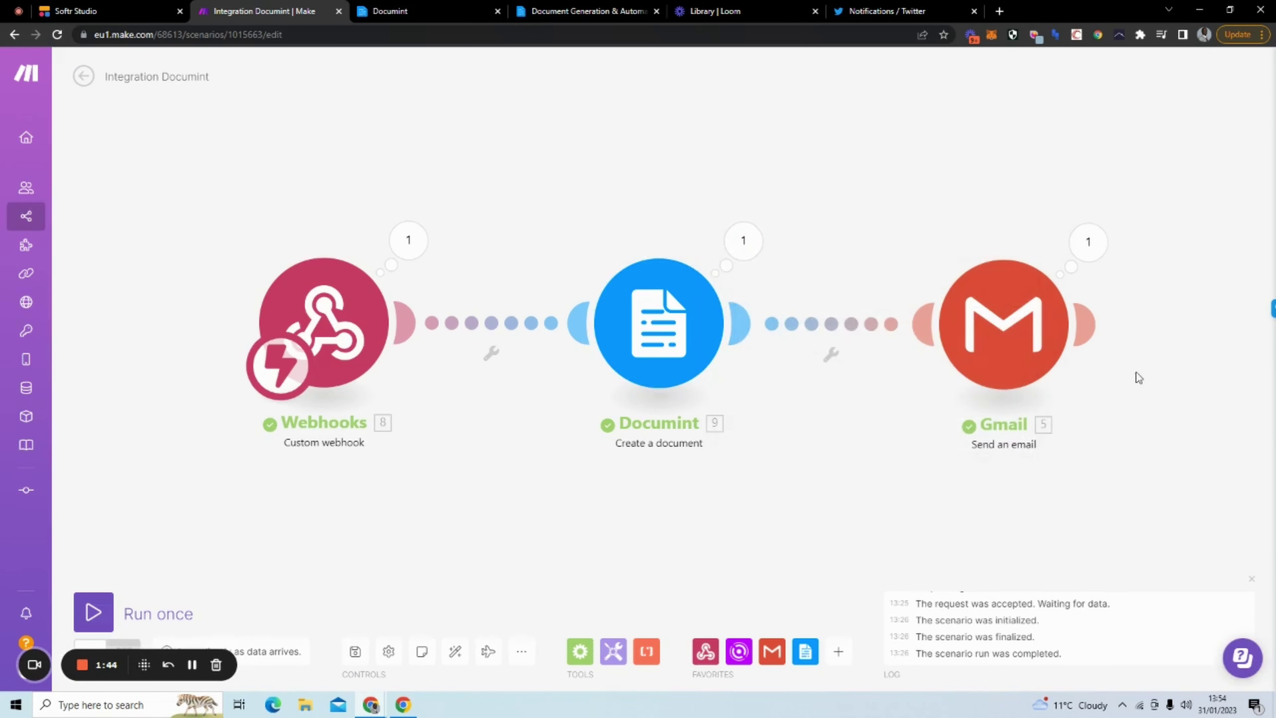
Check the Gmail module's To, Subject and Content fields, then start a single scenario run
left_click(1011, 305)
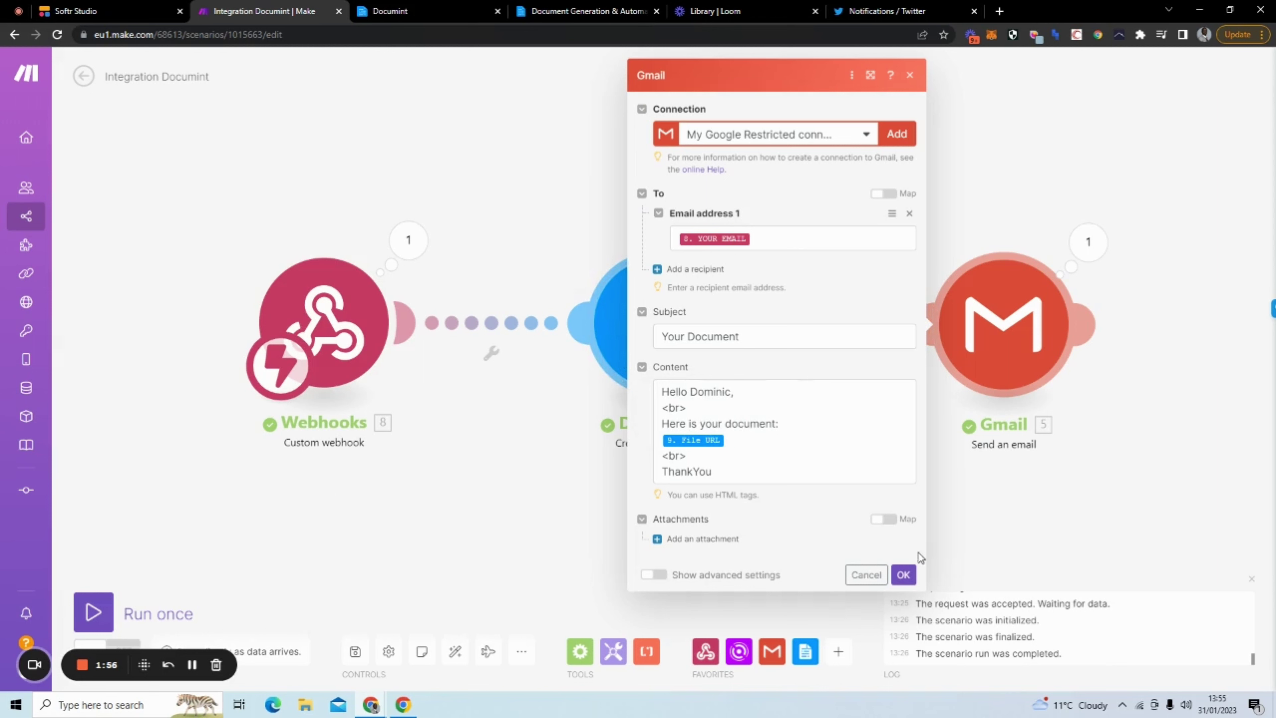
left_click(904, 575)
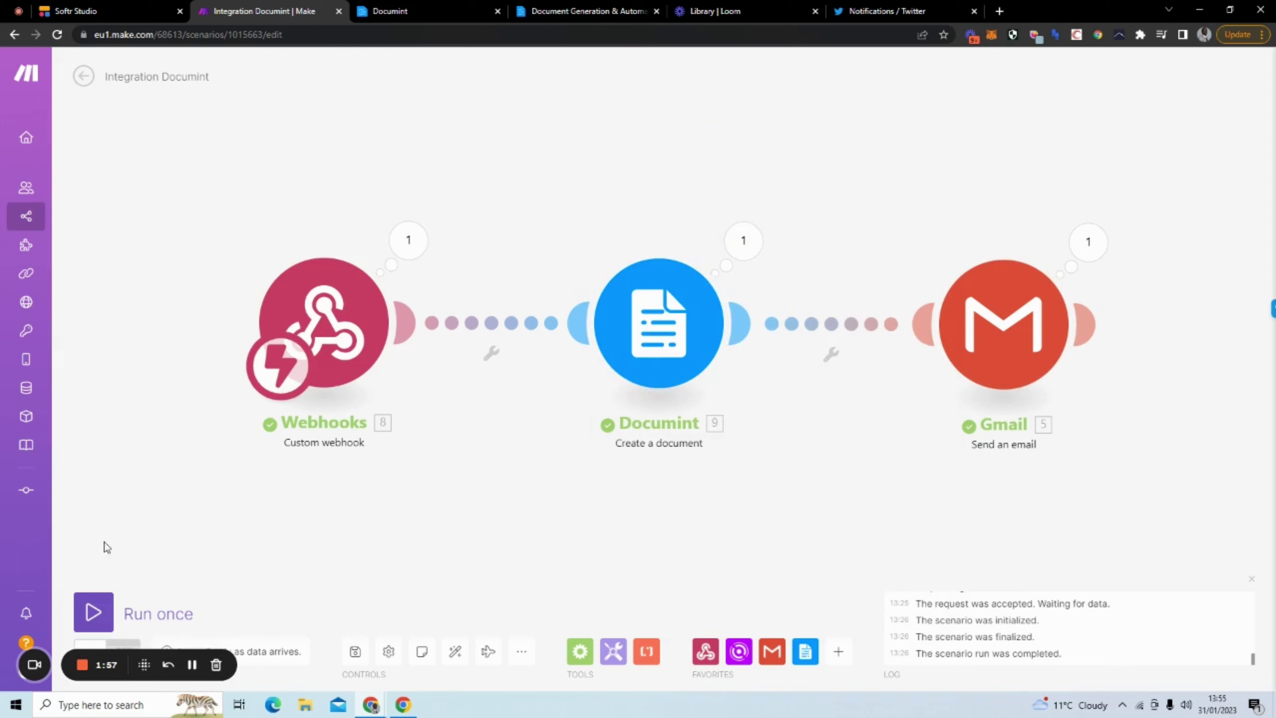
left_click(101, 623)
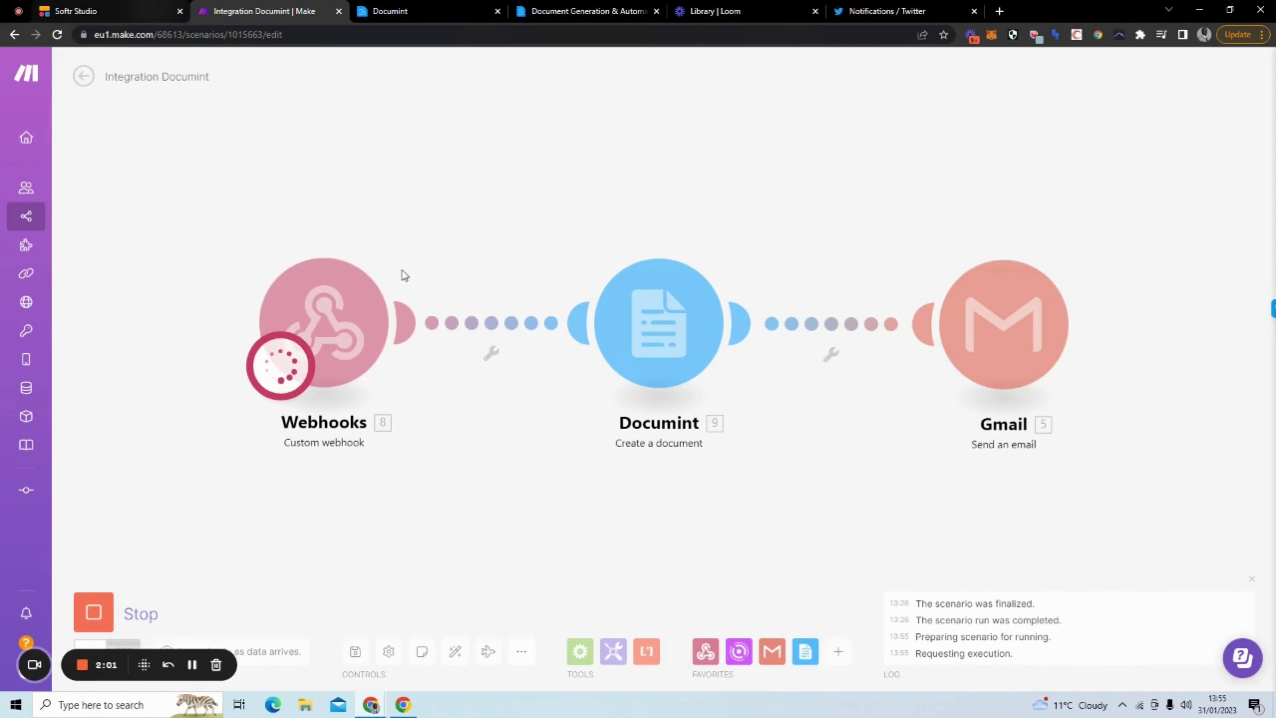
Enter the e-mail address and product name 'Hello No Code' in the Softr form
key("ctrl+1")
left_click(577, 337)
type("dnd")
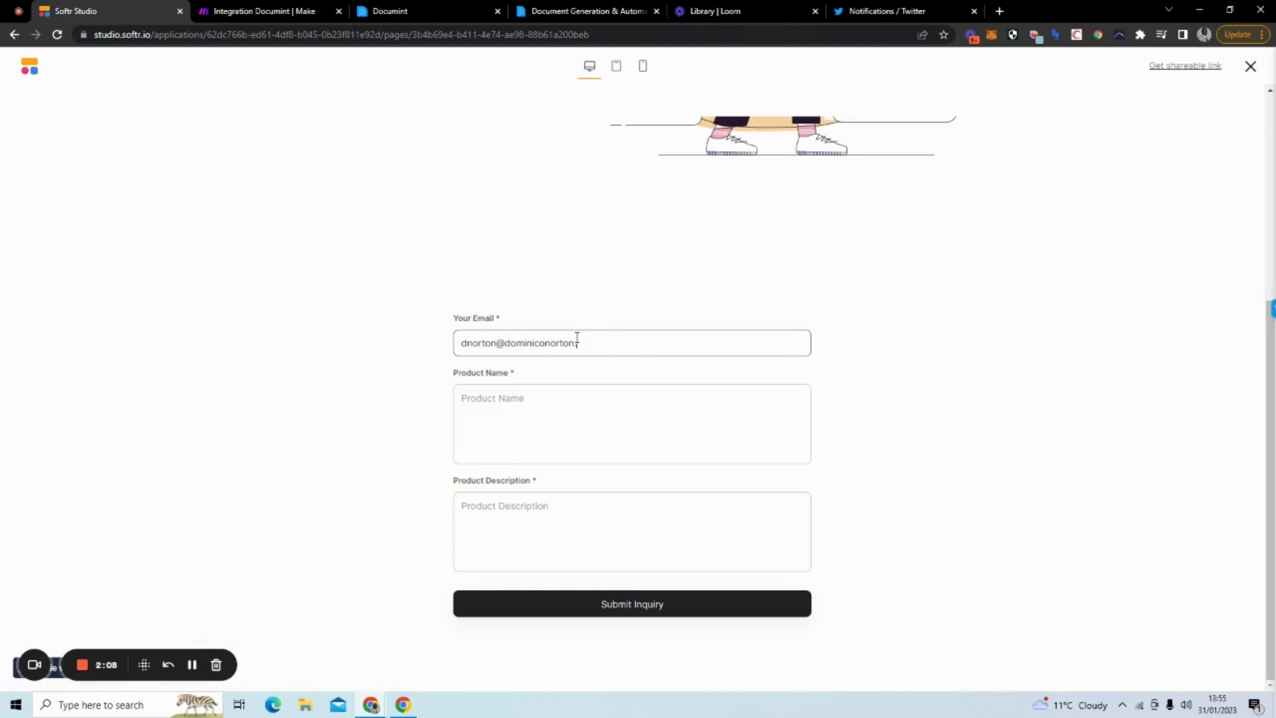
key("Tab")
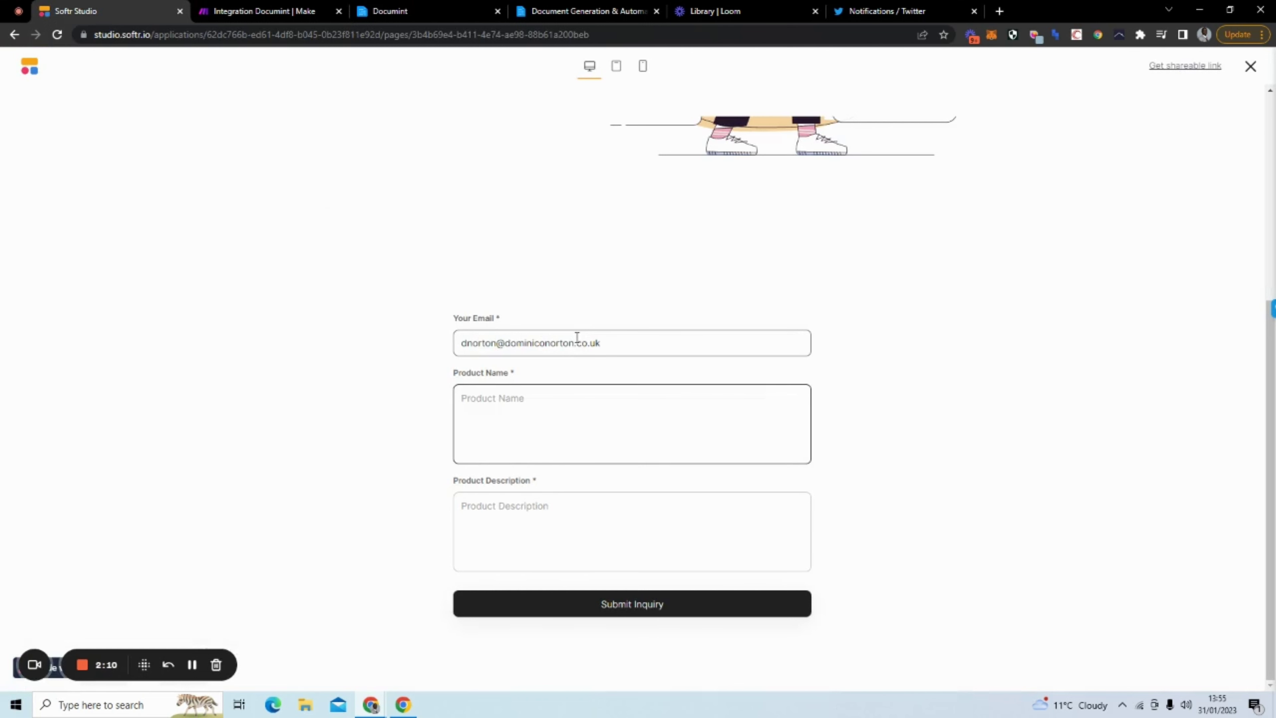
type("Hello No Code")
key("Tab")
Add description 'Here is a quick Documint, Softr and Make tutorial', submit, and check the Make run
type("He")
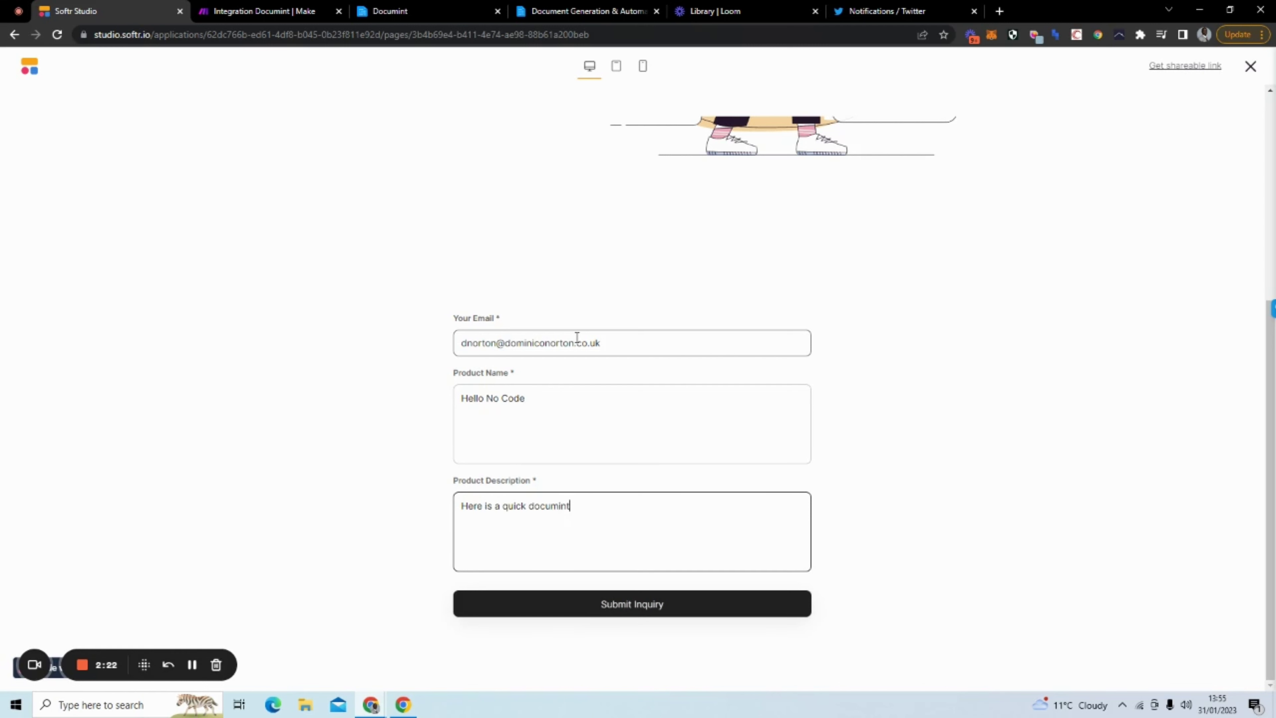
type(", softr and Make tutorial")
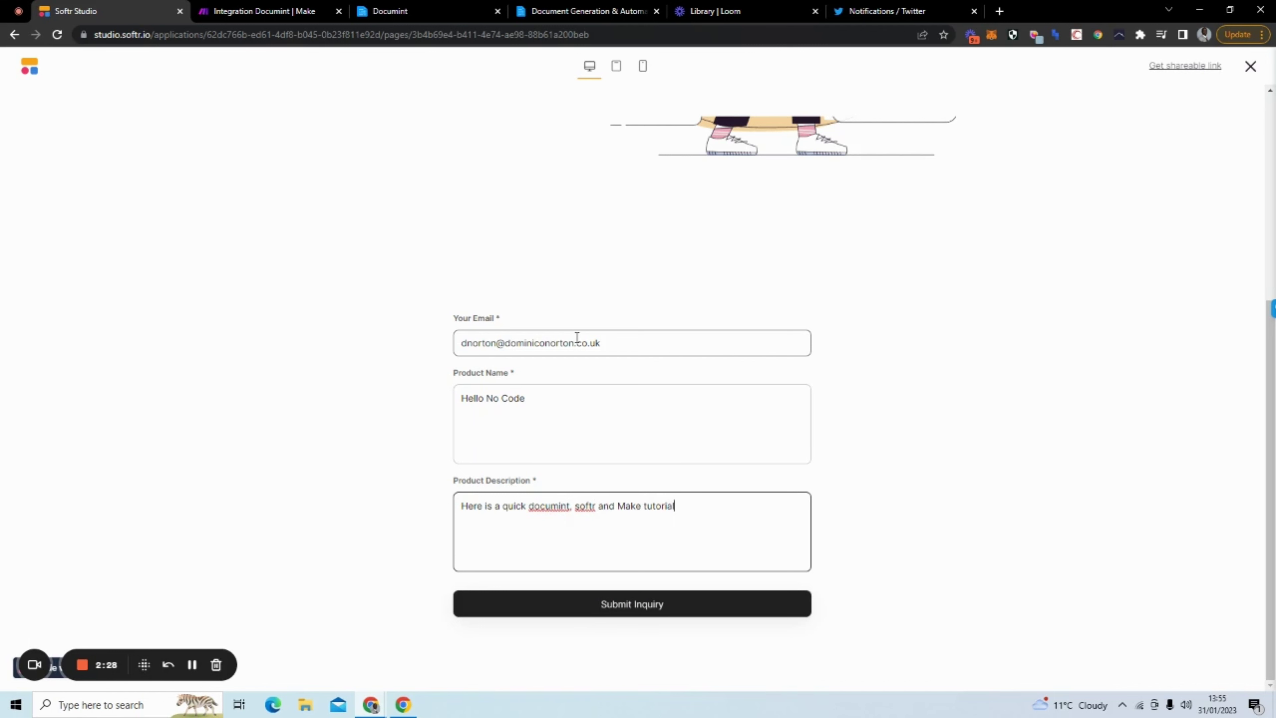
left_click(578, 495)
key("BackSpace")
type("S")
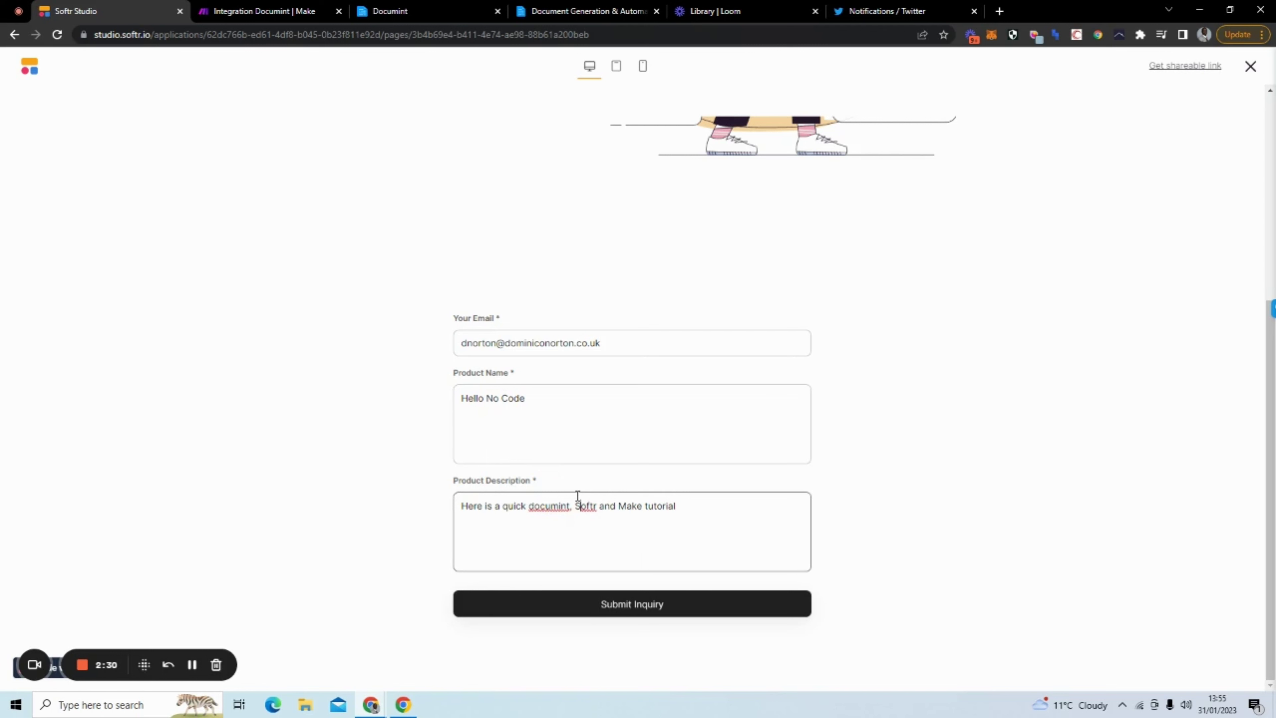
key("BackSpace")
type("D")
left_click(660, 605)
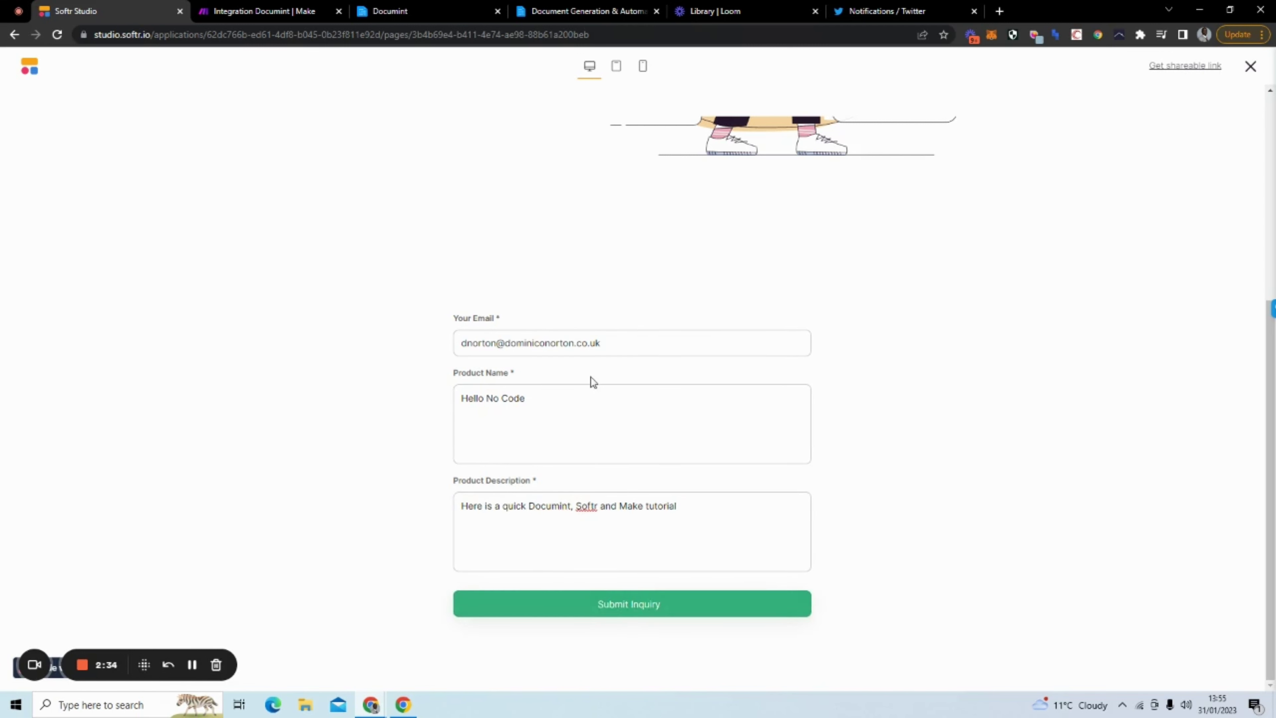
left_click(299, 11)
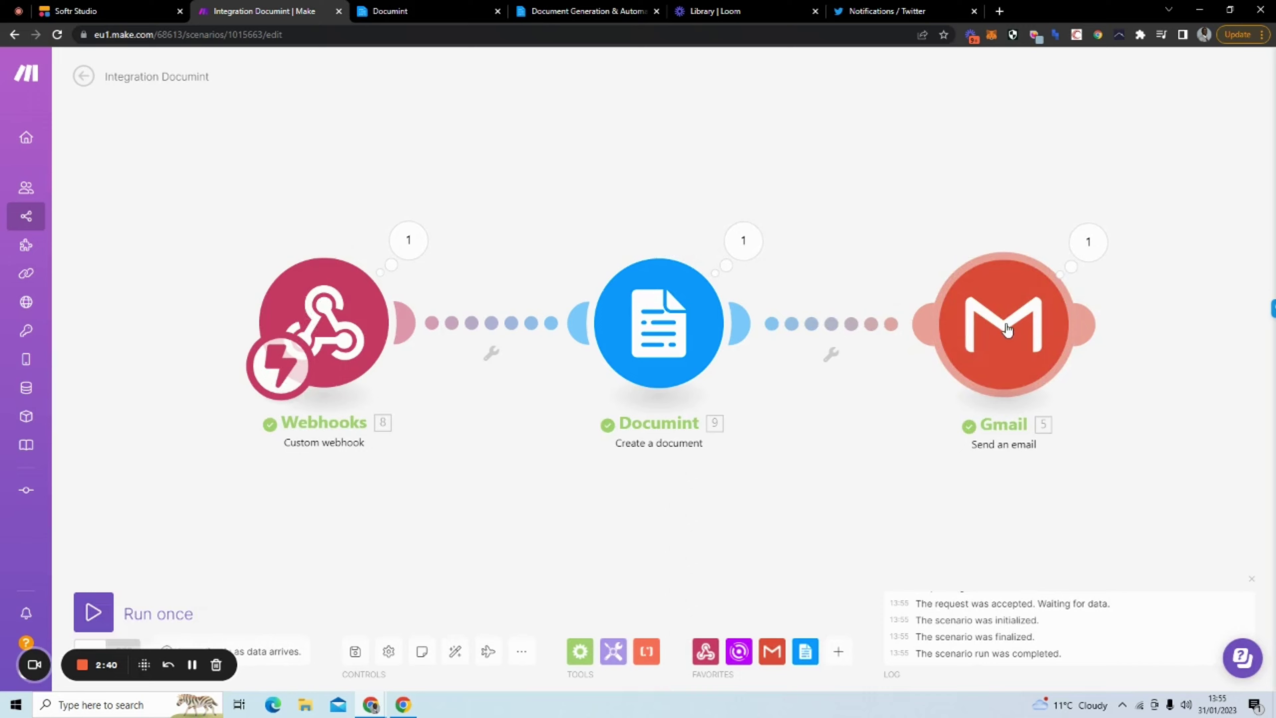
Open Gmail in a new tab, switch to the second account, and open the newest 'Your Document' e-mail
left_click(999, 11)
type("gm")
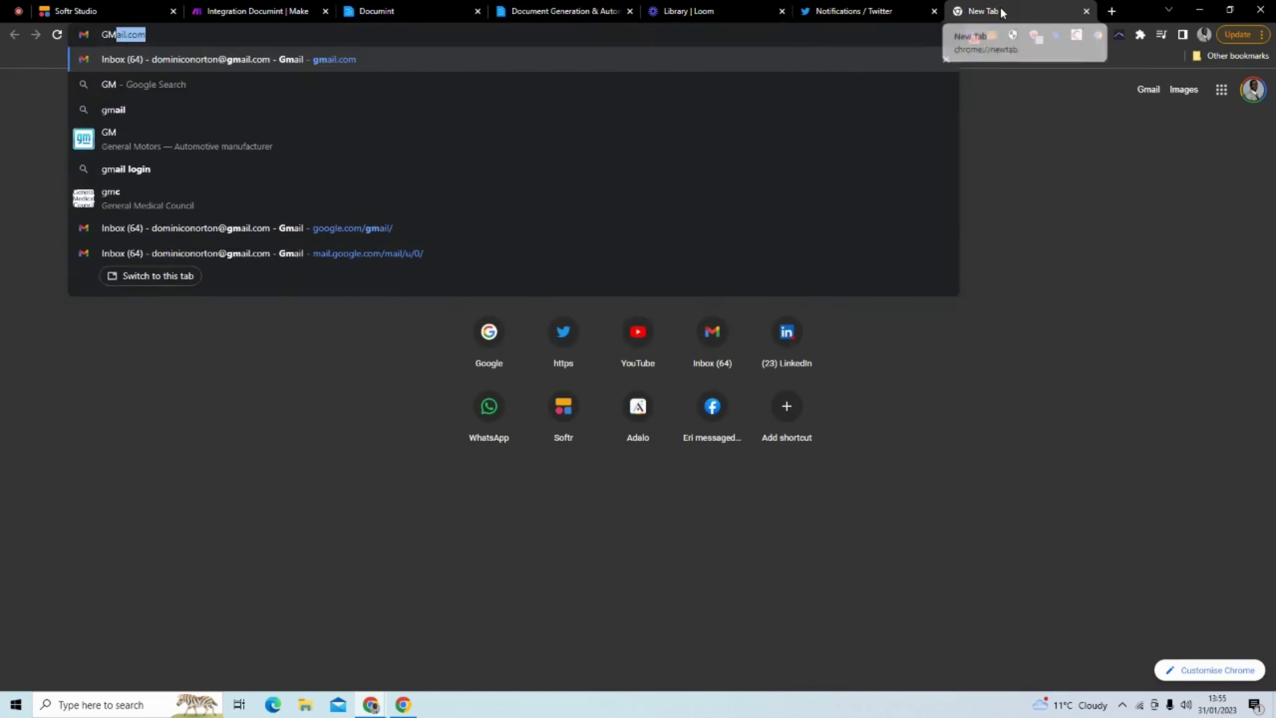
key("Return")
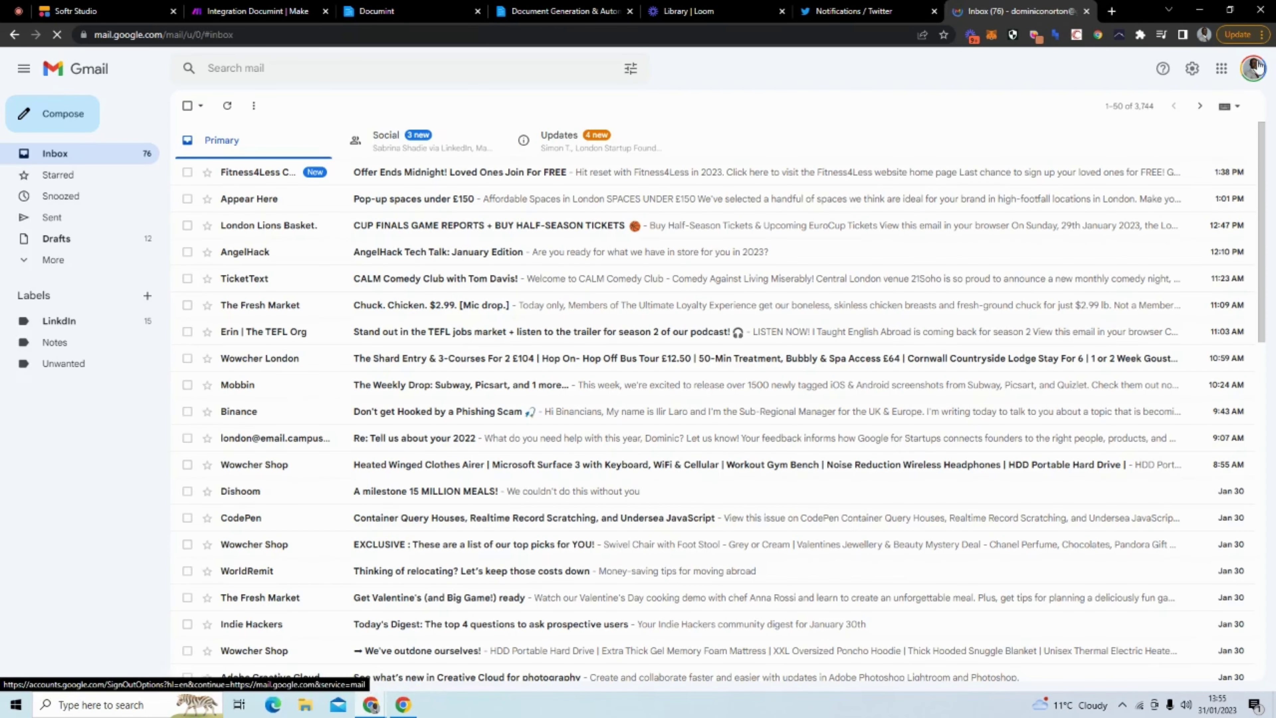
left_click(1251, 70)
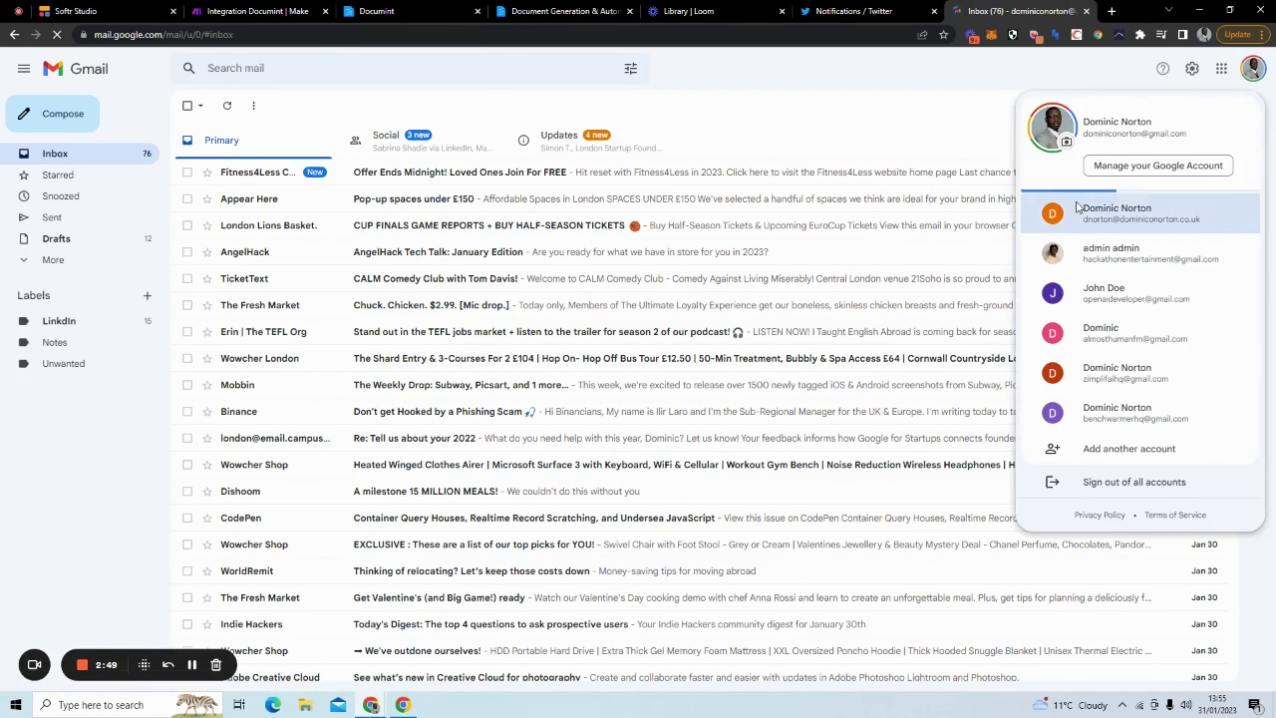
left_click(1076, 204)
left_click(953, 11)
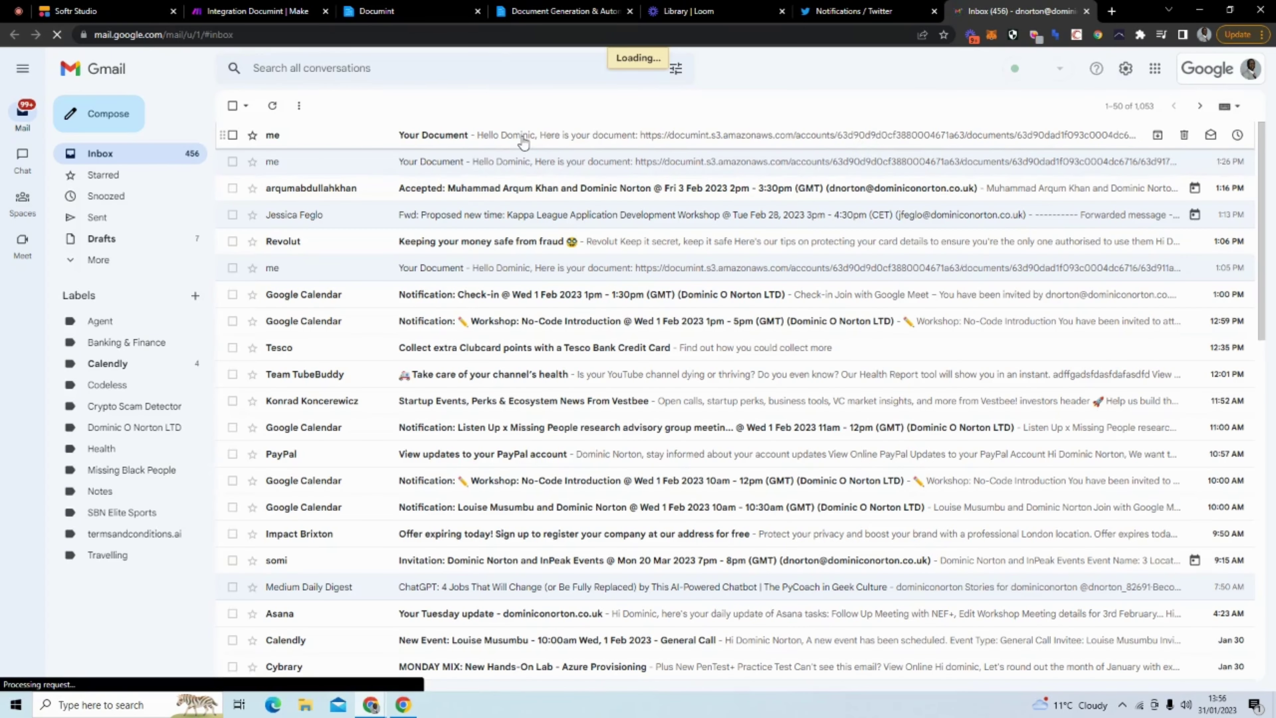
left_click(522, 140)
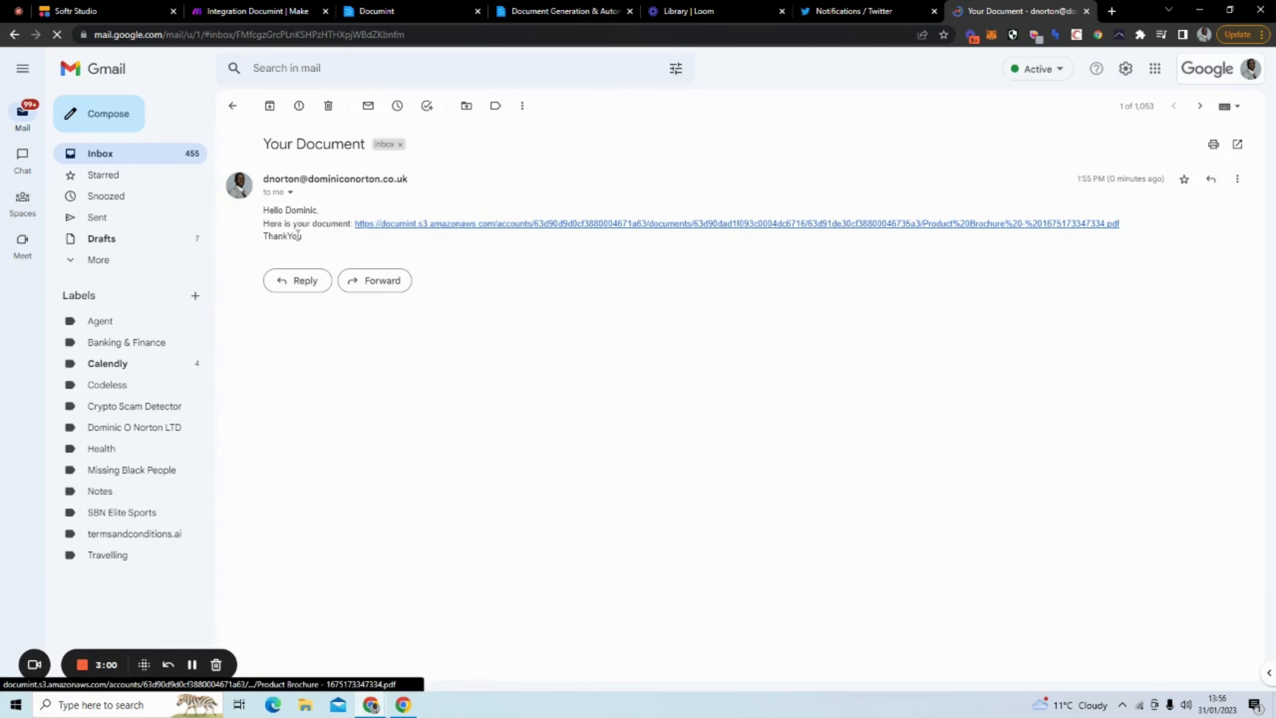
Open the generated Product Brochure PDF from the e-mail's Documint link
left_click(455, 226)
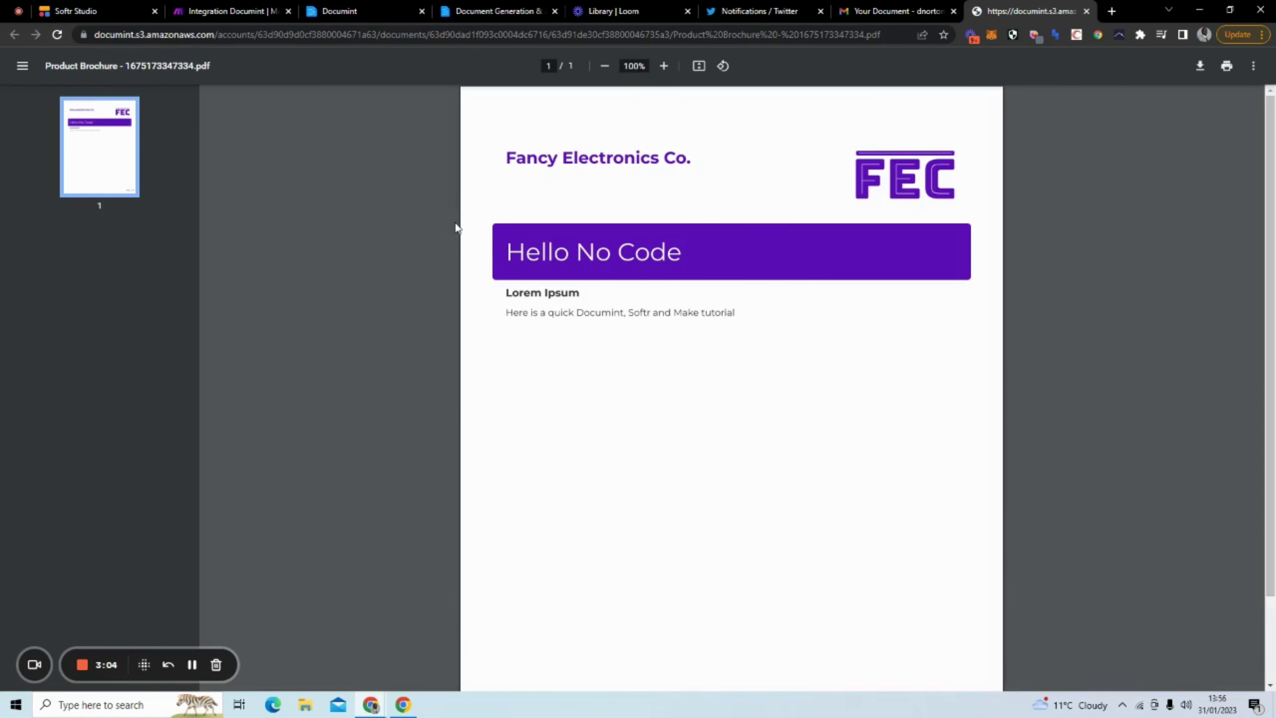